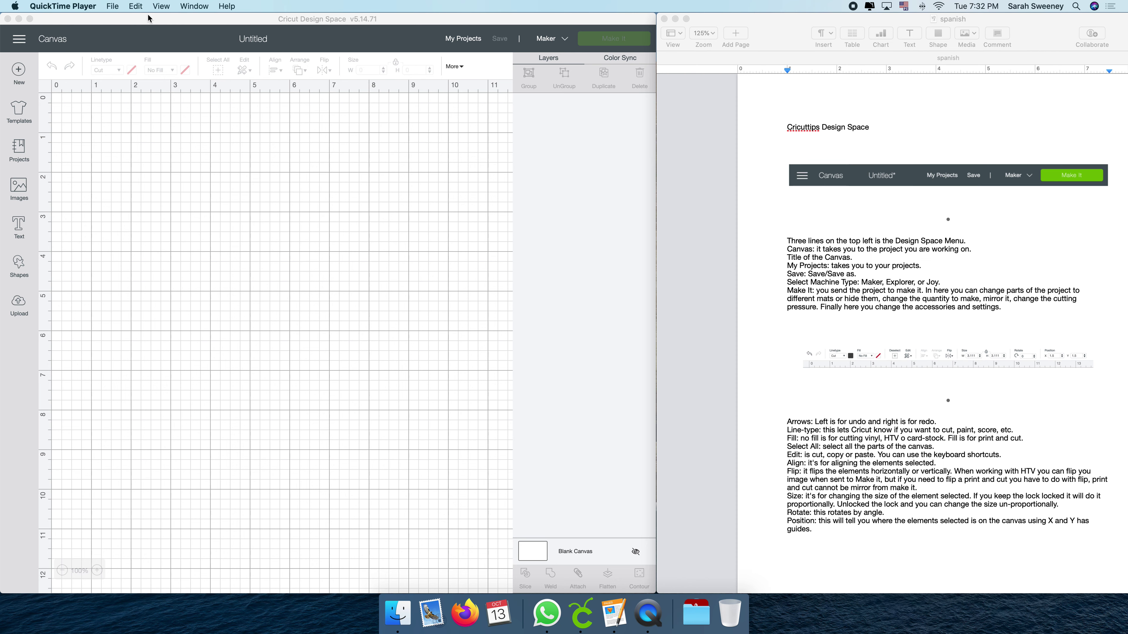
Step: Look through the main menu options and the Cricut image library, and return to the blank canvas
{"action": "left_click", "coordinate": [20, 43]}
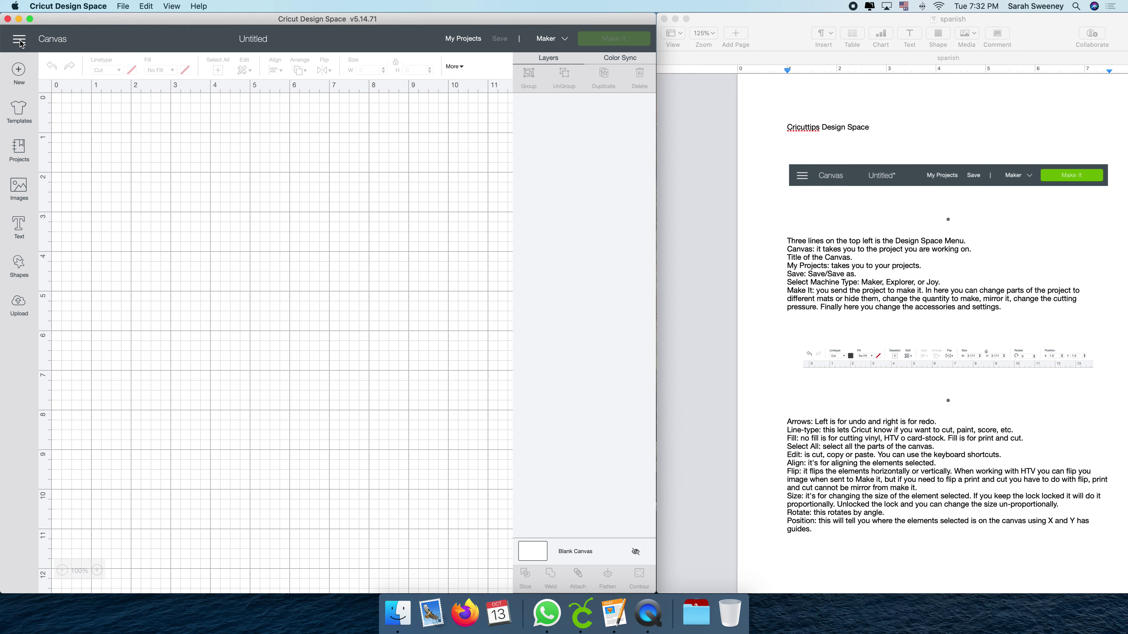
{"action": "left_click", "coordinate": [21, 44]}
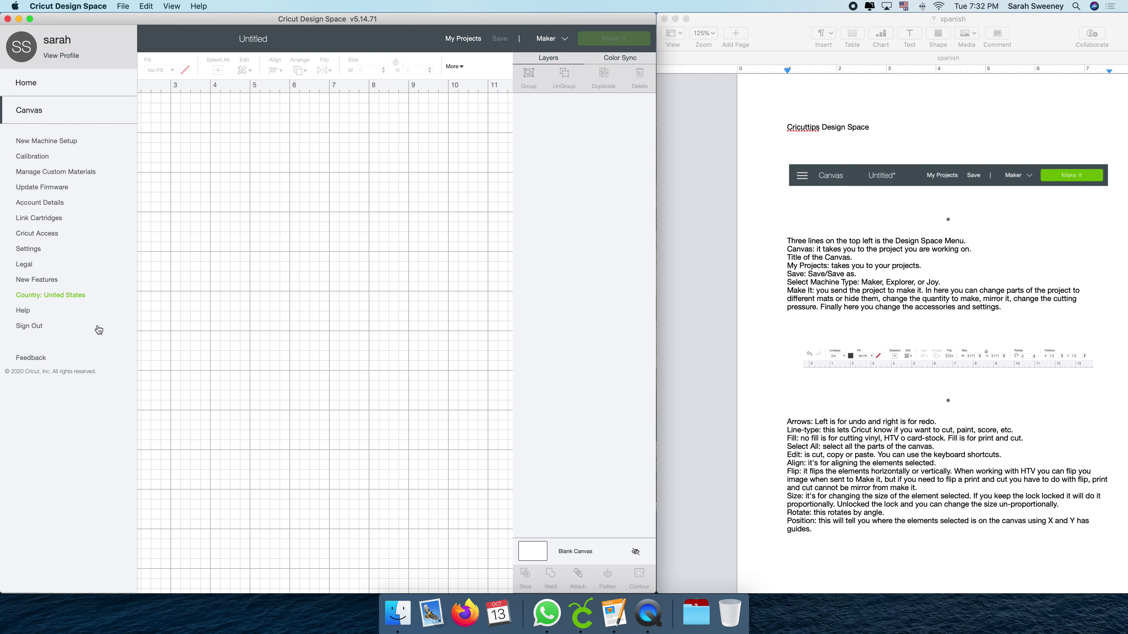
{"action": "left_click", "coordinate": [166, 131]}
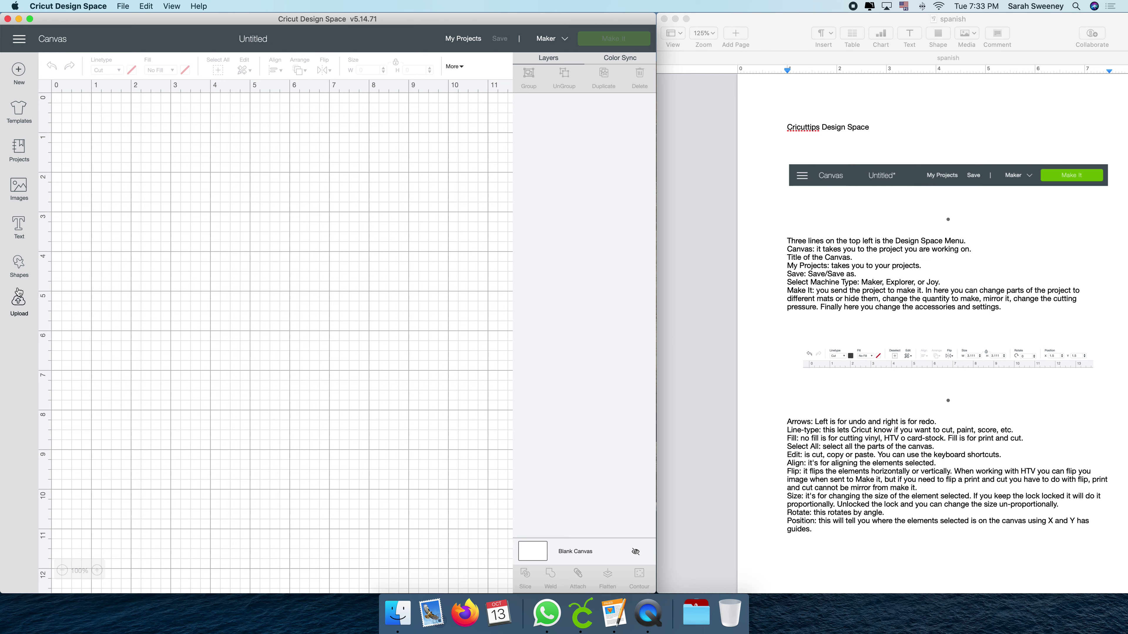
{"action": "left_click", "coordinate": [19, 188]}
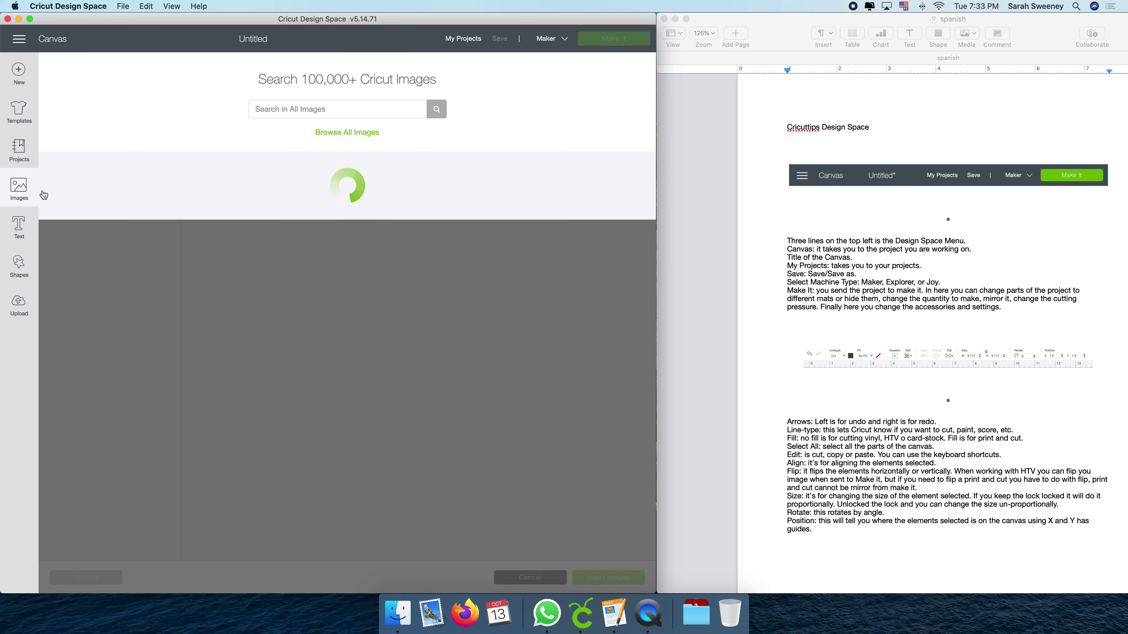
{"action": "left_click", "coordinate": [62, 40]}
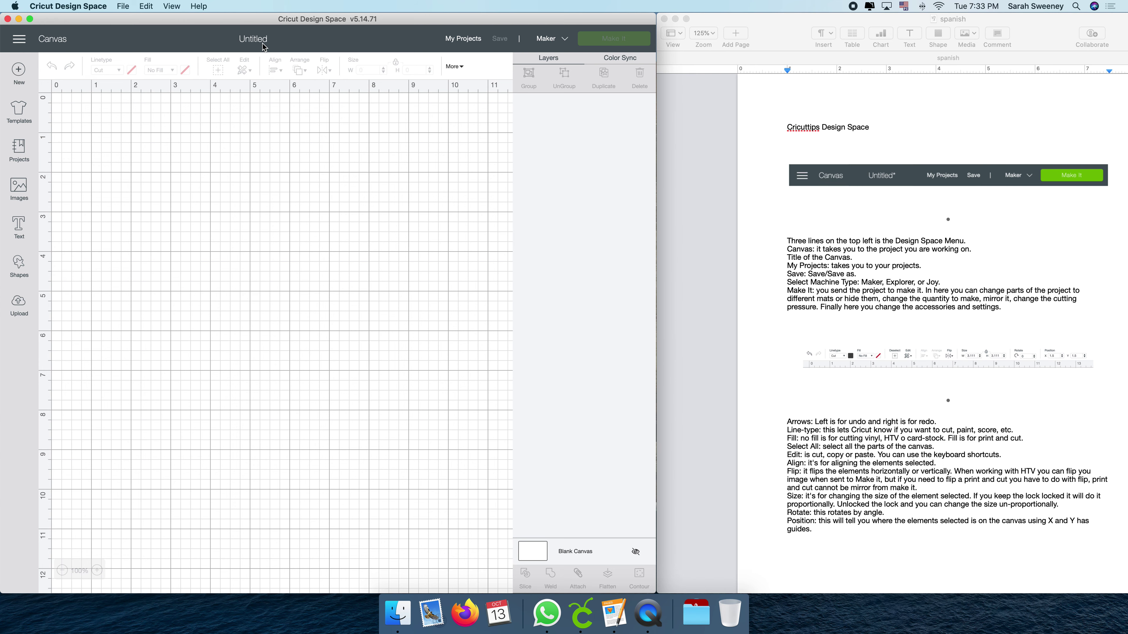
Step: Browse the saved projects and the list of project categories, and return to the canvas
{"action": "left_click", "coordinate": [460, 45]}
{"action": "scroll", "coordinate": [363, 426], "scroll_direction": "down", "scroll_amount": 2}
{"action": "scroll", "coordinate": [363, 426], "scroll_direction": "down", "scroll_amount": 18}
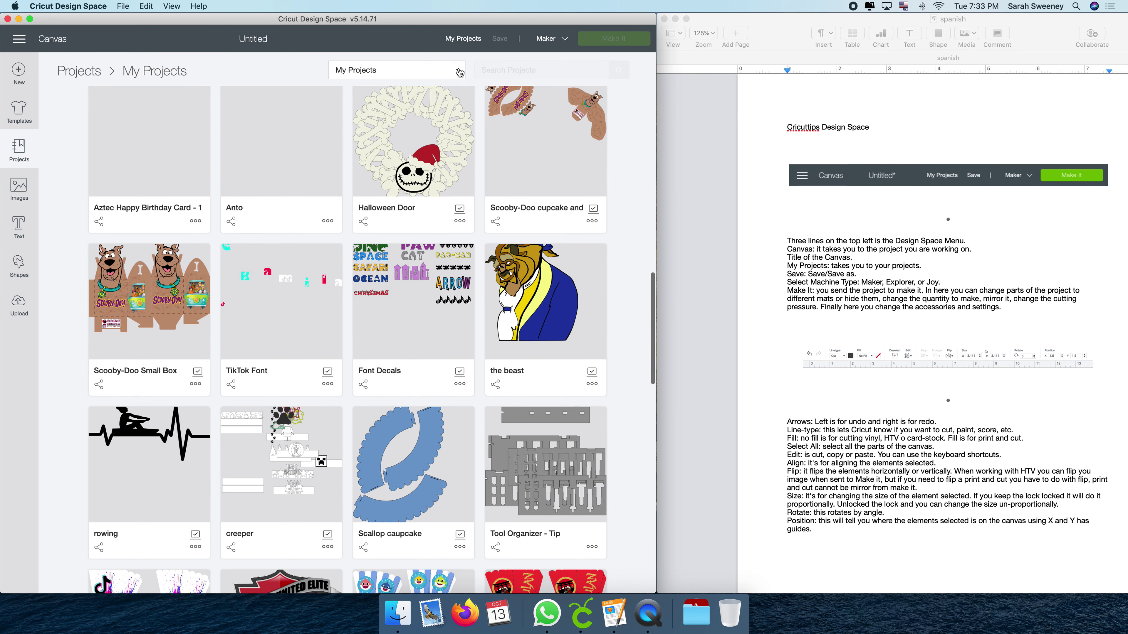
{"action": "left_click", "coordinate": [459, 72]}
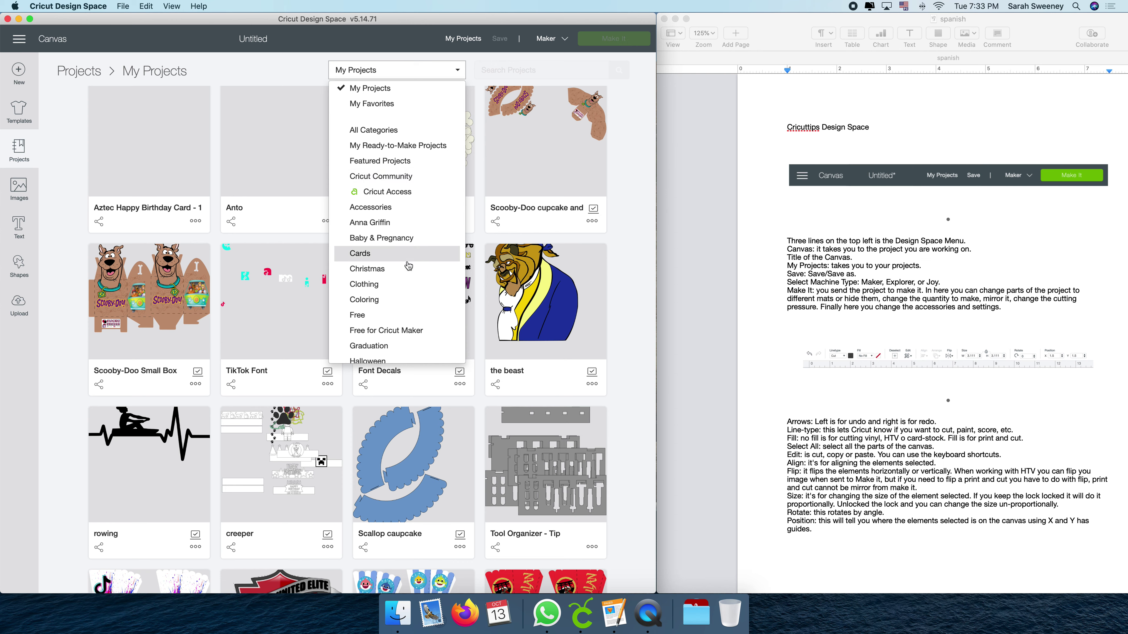
{"action": "left_click", "coordinate": [509, 49]}
{"action": "left_click", "coordinate": [61, 40]}
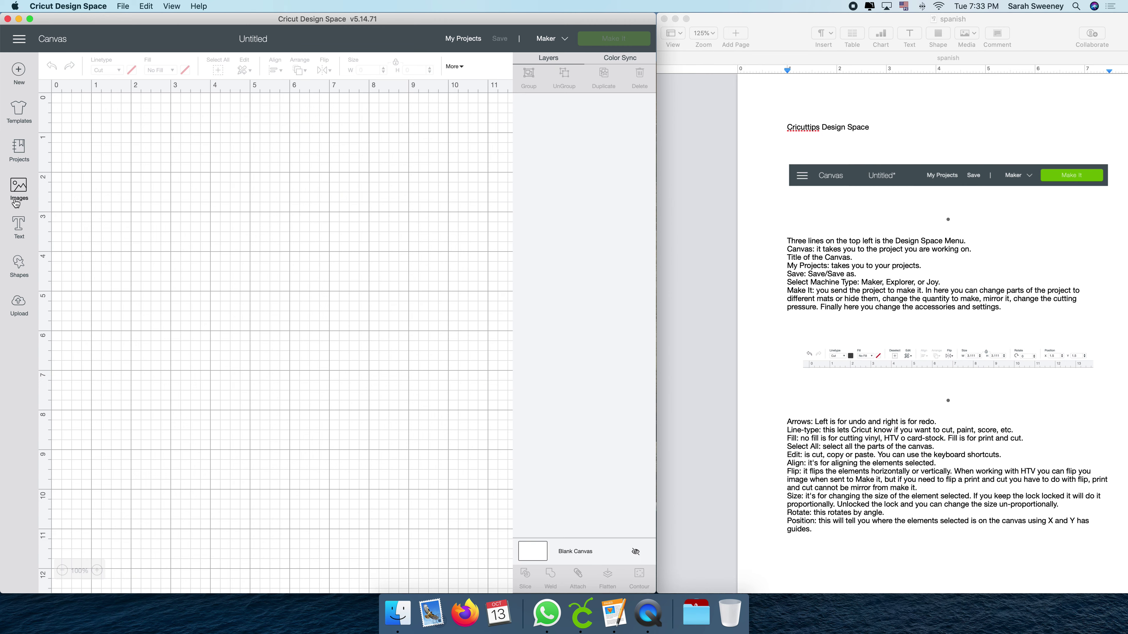
Step: Add the text "gfh" to the canvas
{"action": "left_click", "coordinate": [19, 225]}
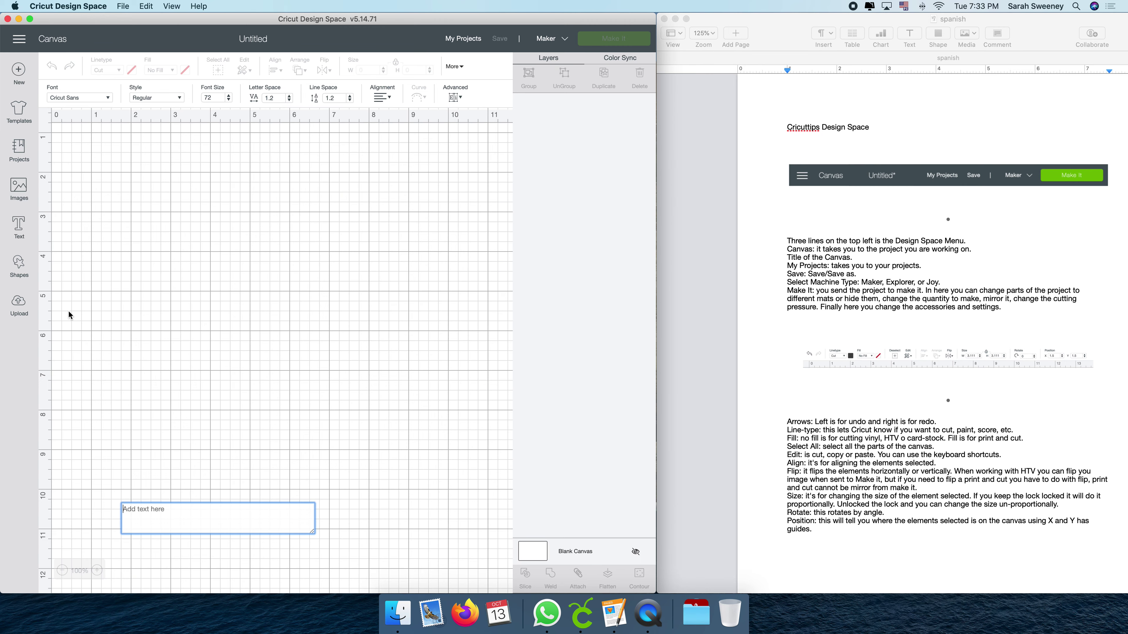
{"action": "type", "text": "gfh"}
{"action": "left_click", "coordinate": [218, 320]}
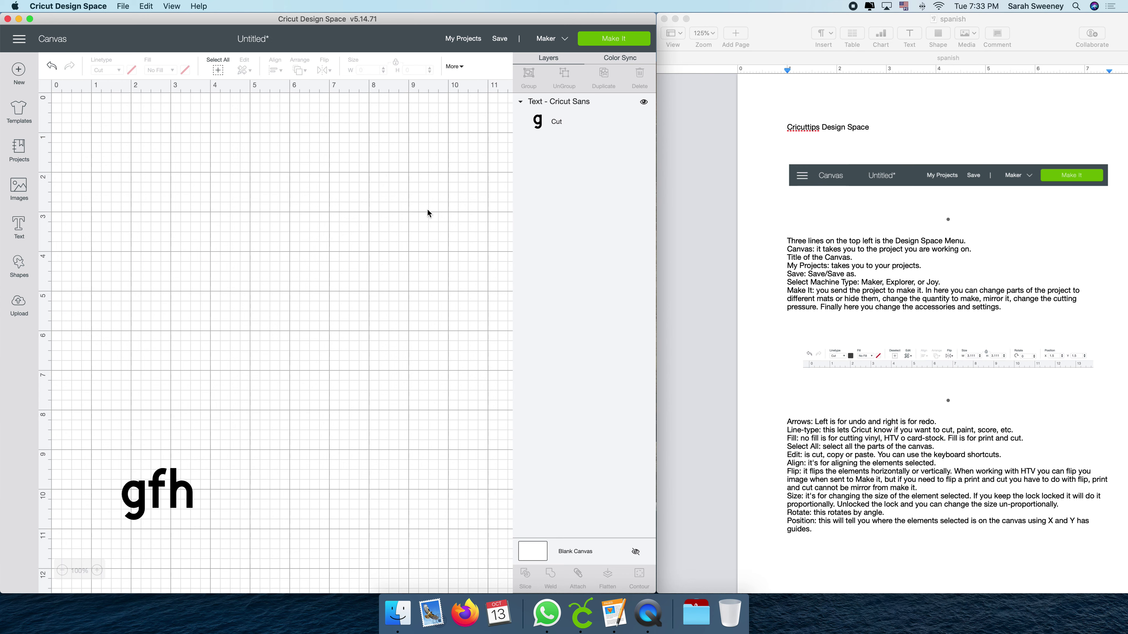
Step: Save the project under the name "trial" and show the Save and Save As options
{"action": "left_click", "coordinate": [499, 39]}
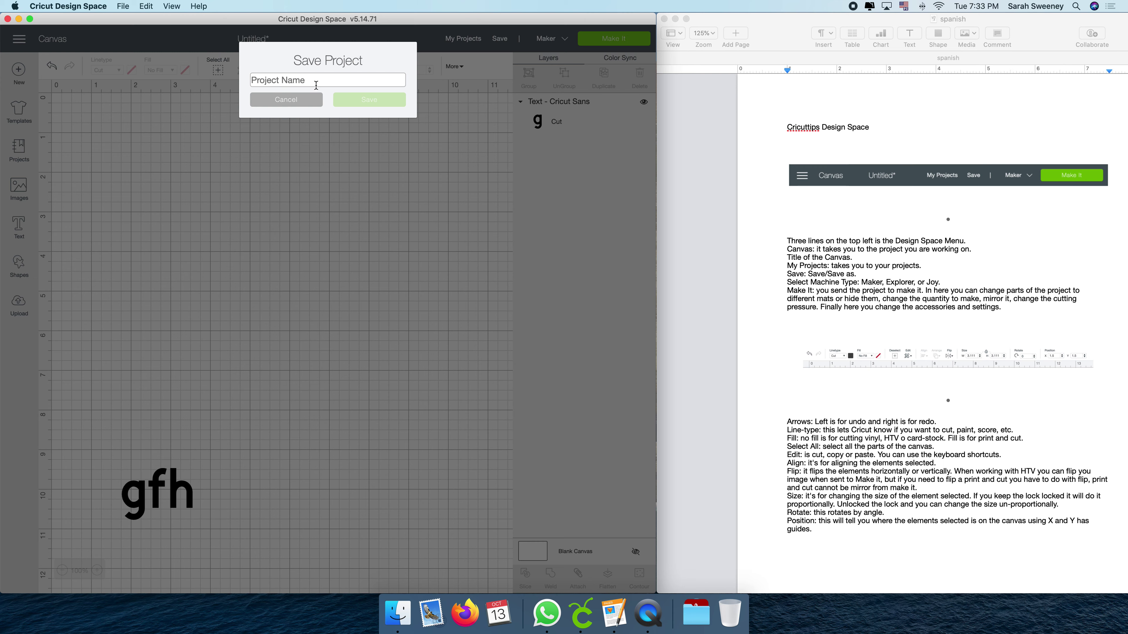
{"action": "type", "text": "trial"}
{"action": "key", "text": "Return"}
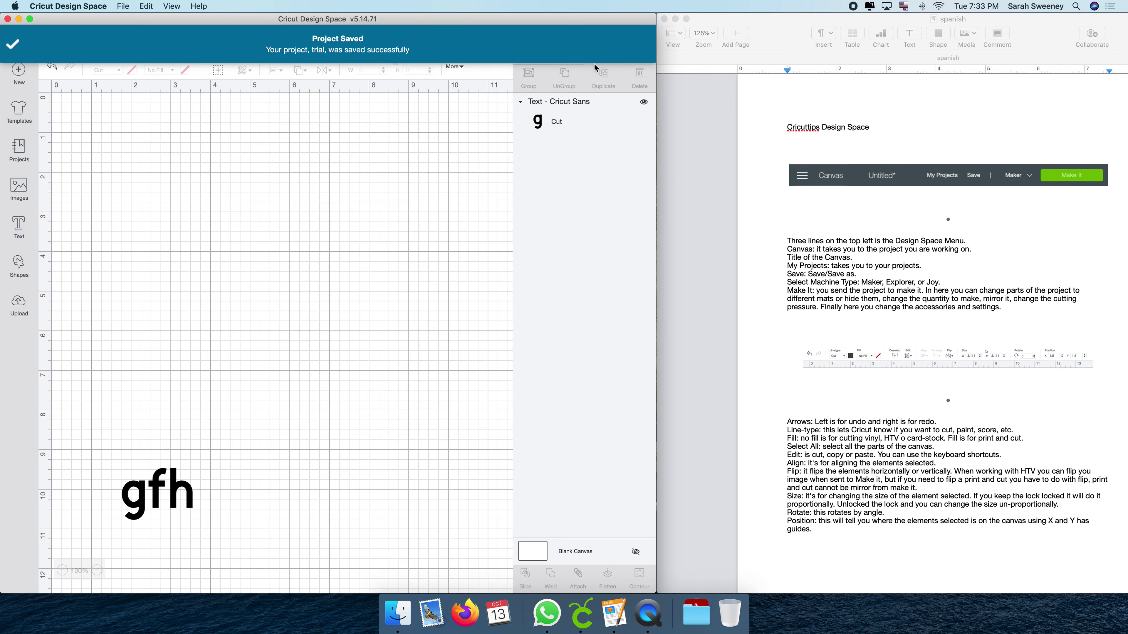
{"action": "mouse_move", "coordinate": [502, 40]}
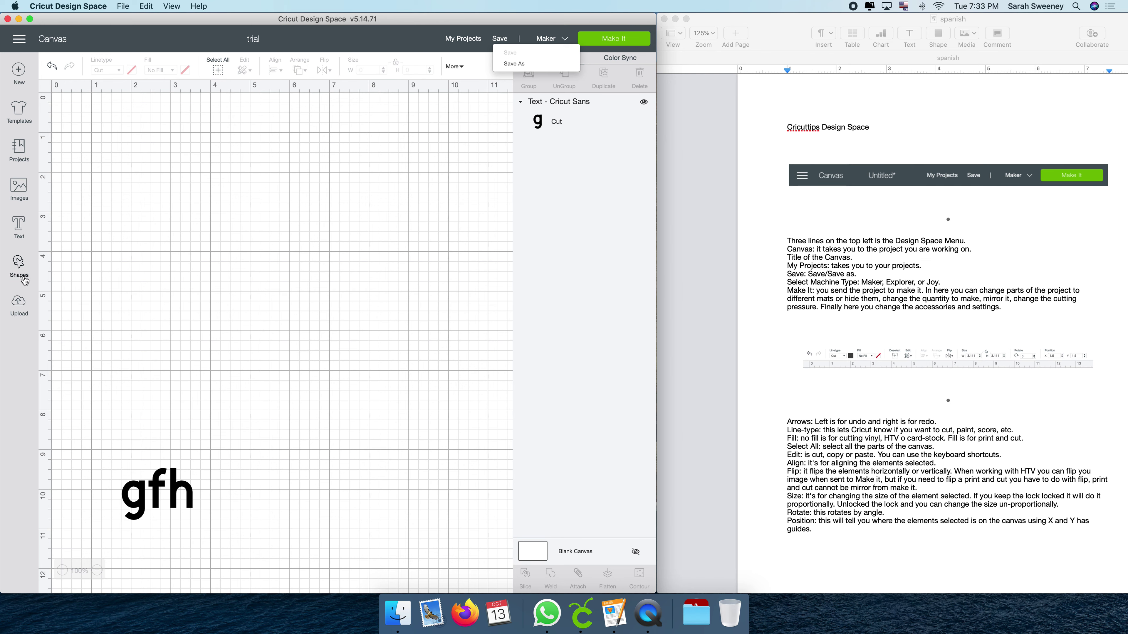
Step: Look through the collection of saved projects, and review the machine types available for the canvas
{"action": "left_click", "coordinate": [459, 48]}
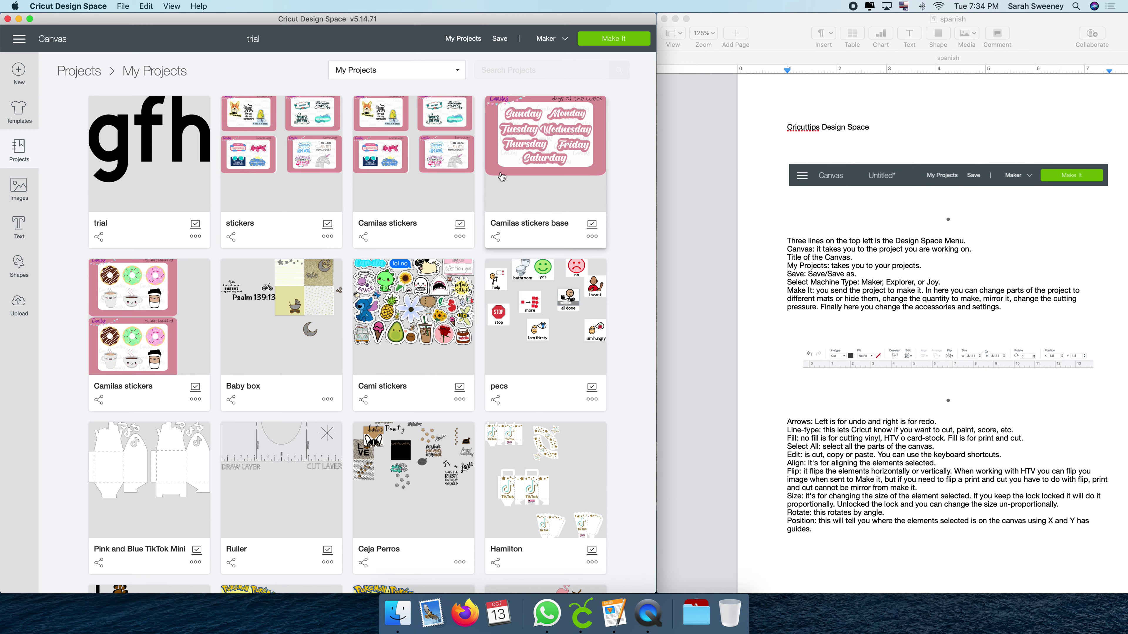
{"action": "scroll", "coordinate": [472, 265], "scroll_direction": "down", "scroll_amount": 15}
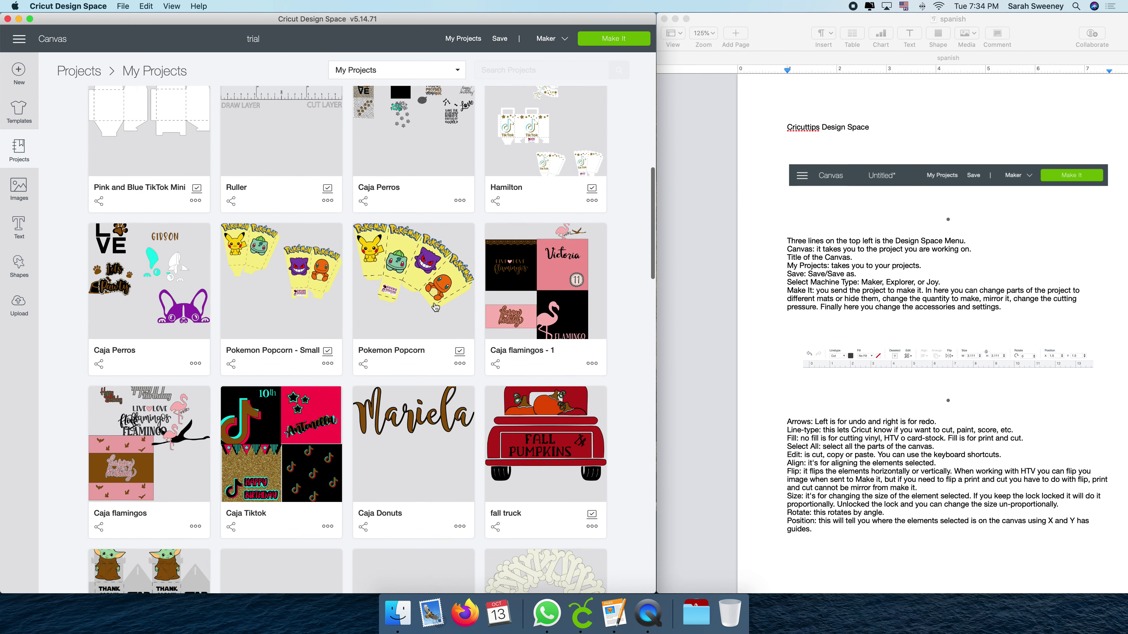
{"action": "scroll", "coordinate": [436, 307], "scroll_direction": "down", "scroll_amount": 8}
{"action": "scroll", "coordinate": [533, 186], "scroll_direction": "up", "scroll_amount": 4}
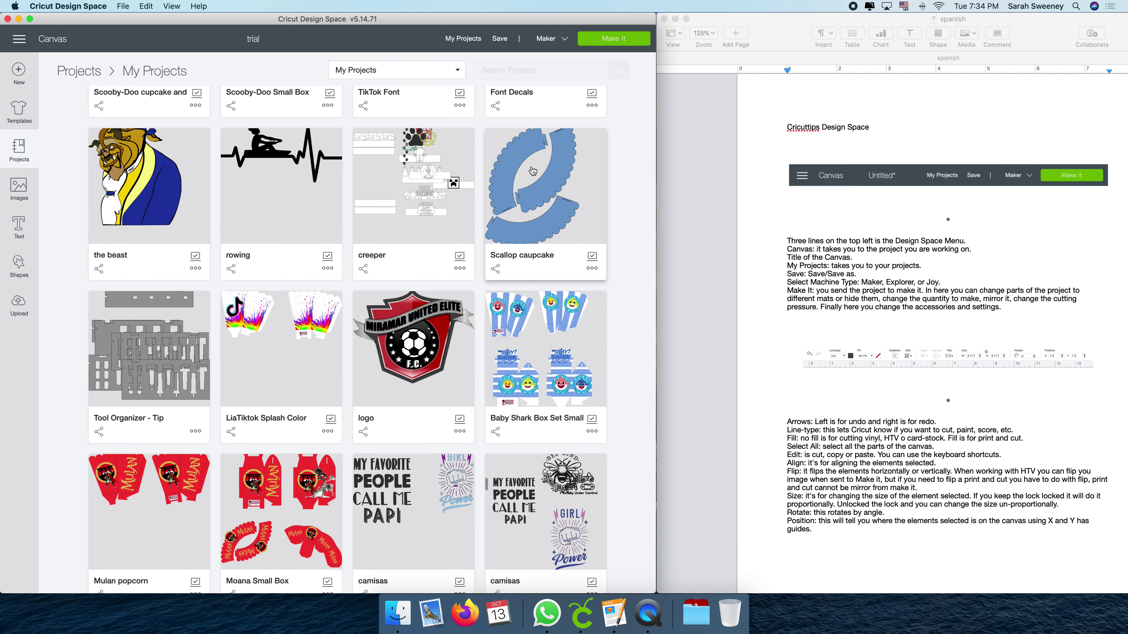
{"action": "scroll", "coordinate": [549, 200], "scroll_direction": "up", "scroll_amount": 1}
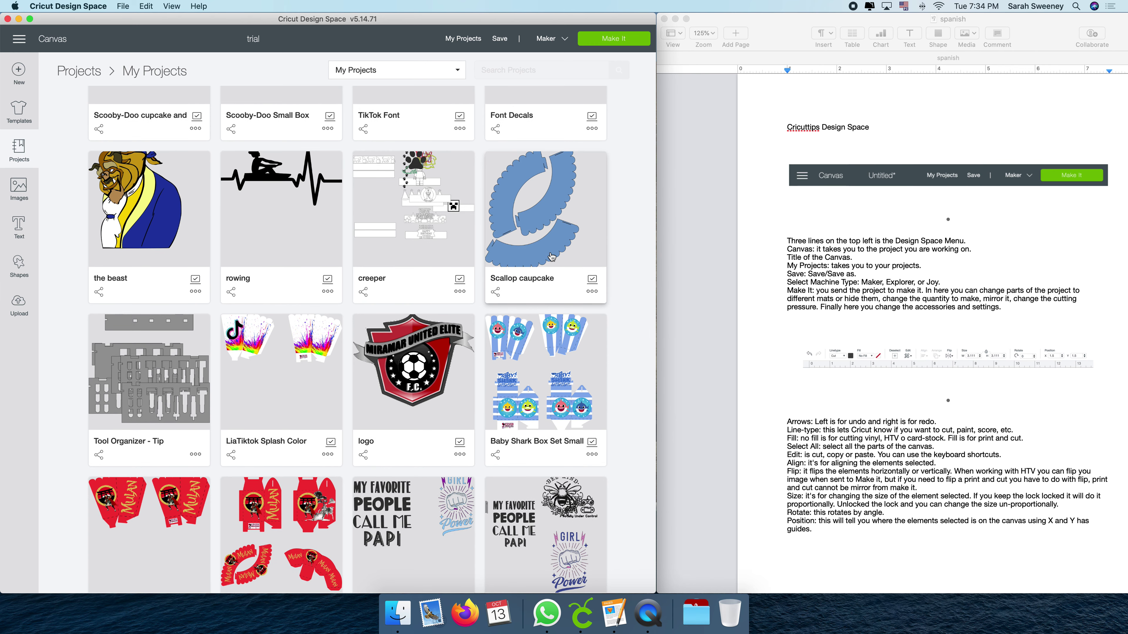
{"action": "scroll", "coordinate": [551, 257], "scroll_direction": "down", "scroll_amount": 20}
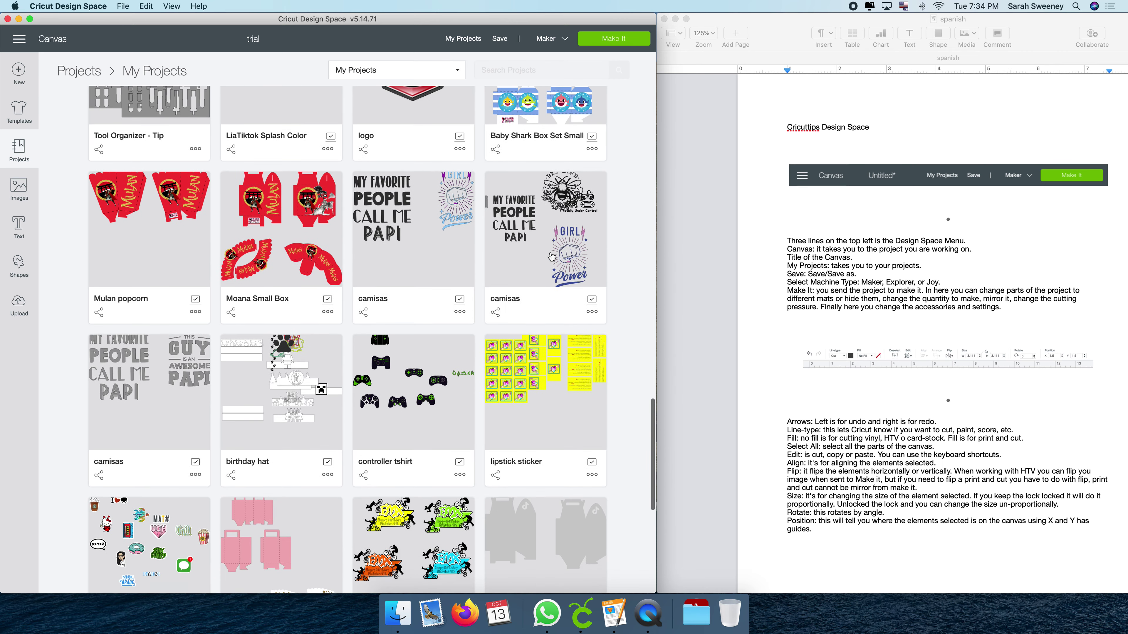
{"action": "scroll", "coordinate": [552, 257], "scroll_direction": "down", "scroll_amount": 20}
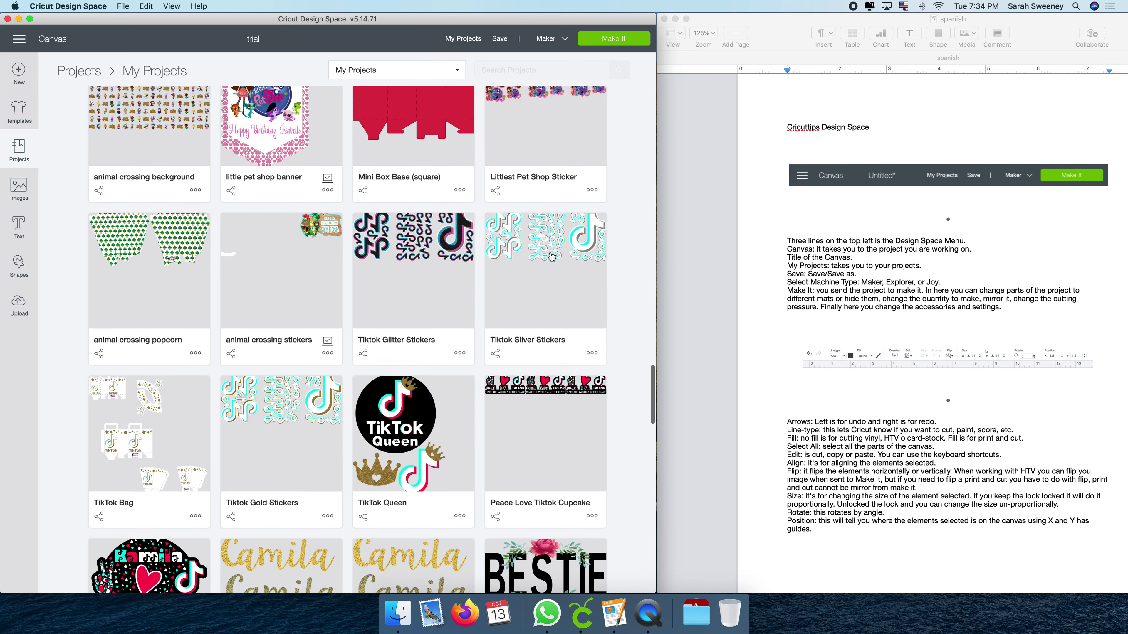
{"action": "scroll", "coordinate": [552, 257], "scroll_direction": "down", "scroll_amount": 20}
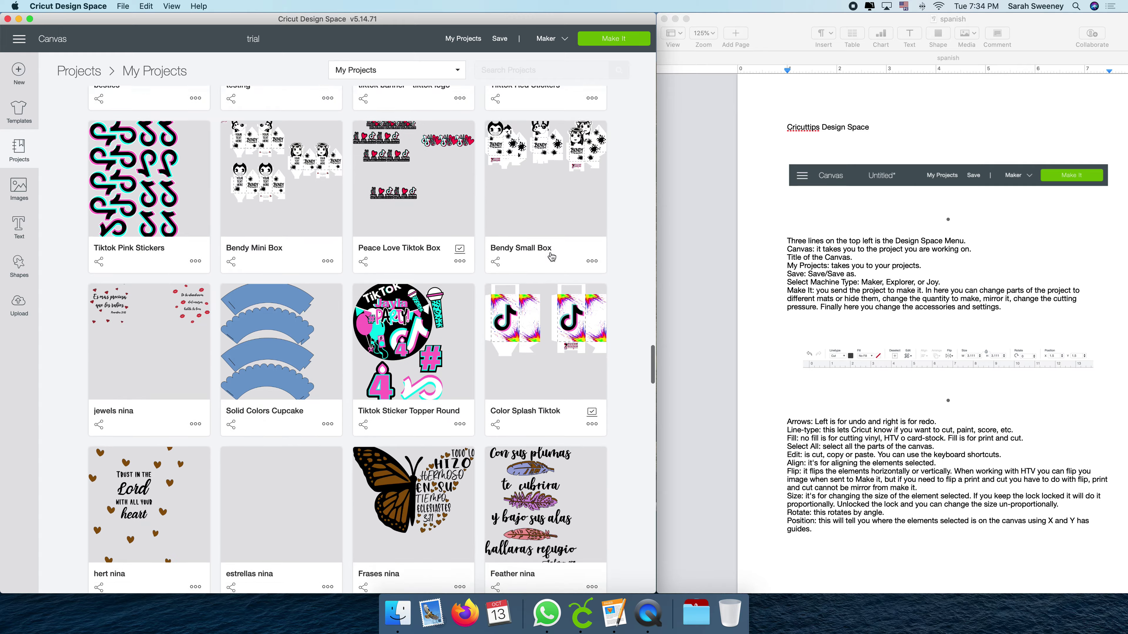
{"action": "scroll", "coordinate": [551, 248], "scroll_direction": "down", "scroll_amount": 18}
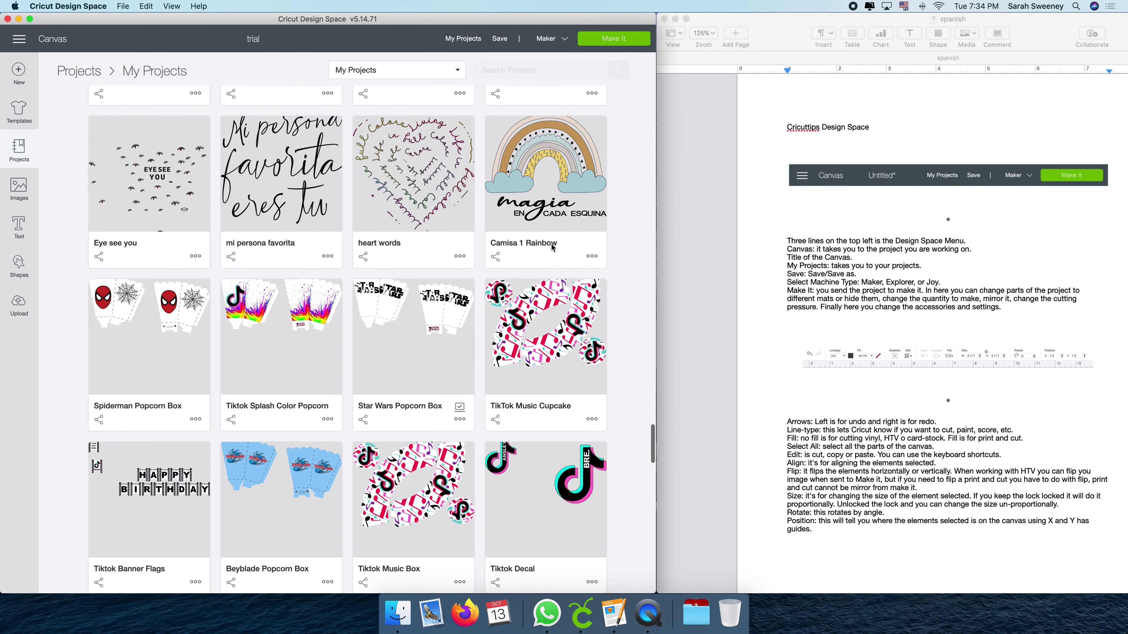
{"action": "scroll", "coordinate": [473, 248], "scroll_direction": "up", "scroll_amount": 3}
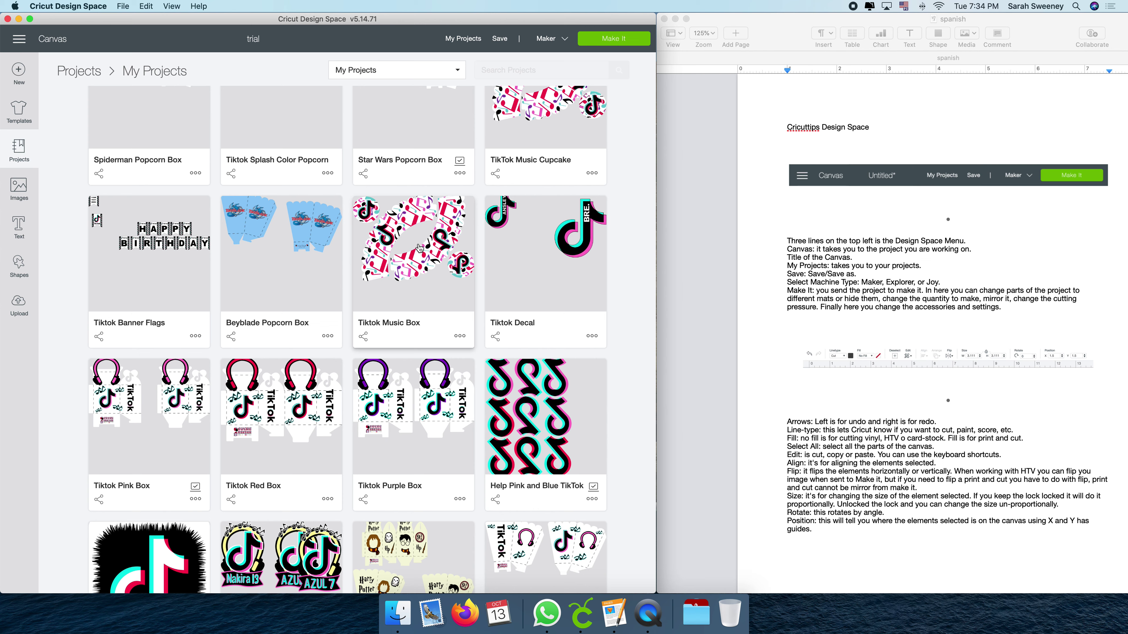
{"action": "scroll", "coordinate": [430, 242], "scroll_direction": "up", "scroll_amount": 2}
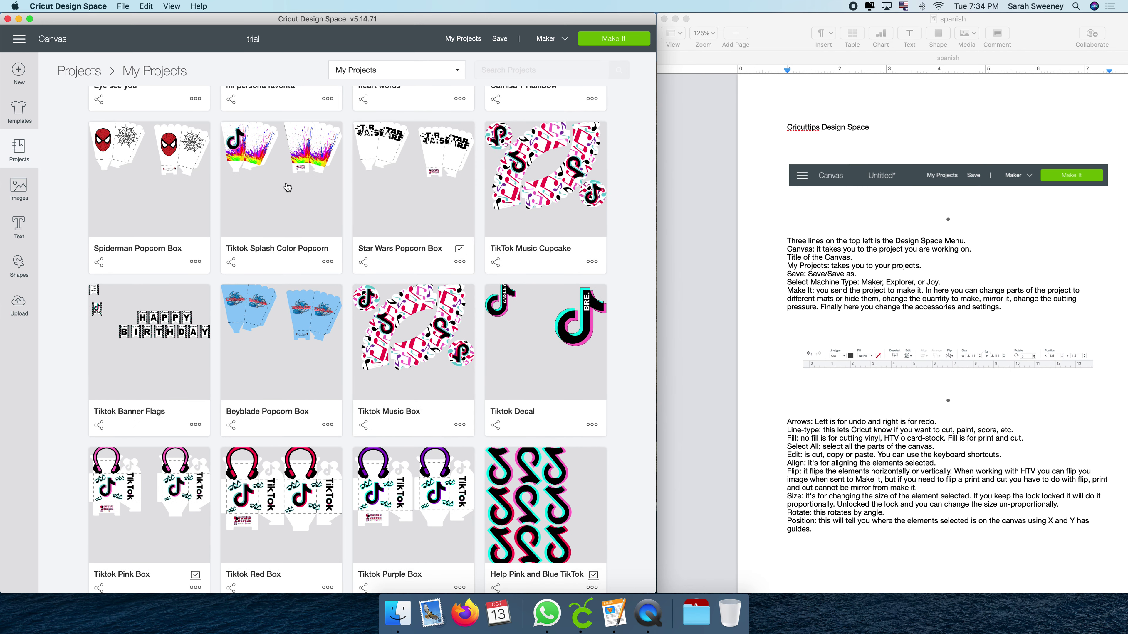
{"action": "left_click", "coordinate": [45, 39]}
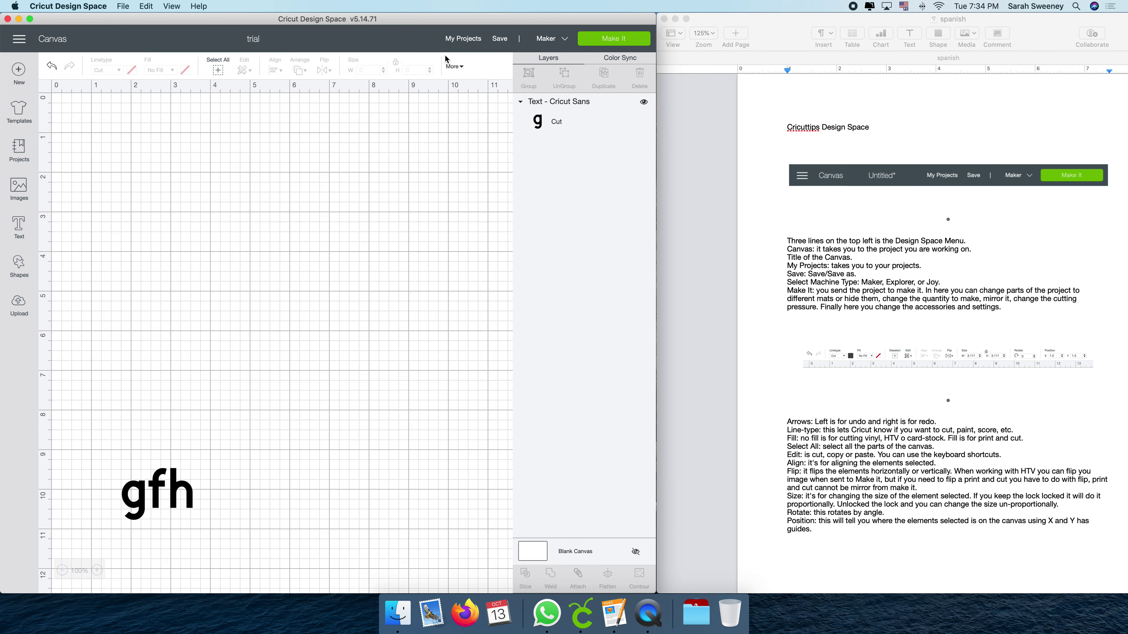
{"action": "left_click", "coordinate": [565, 40]}
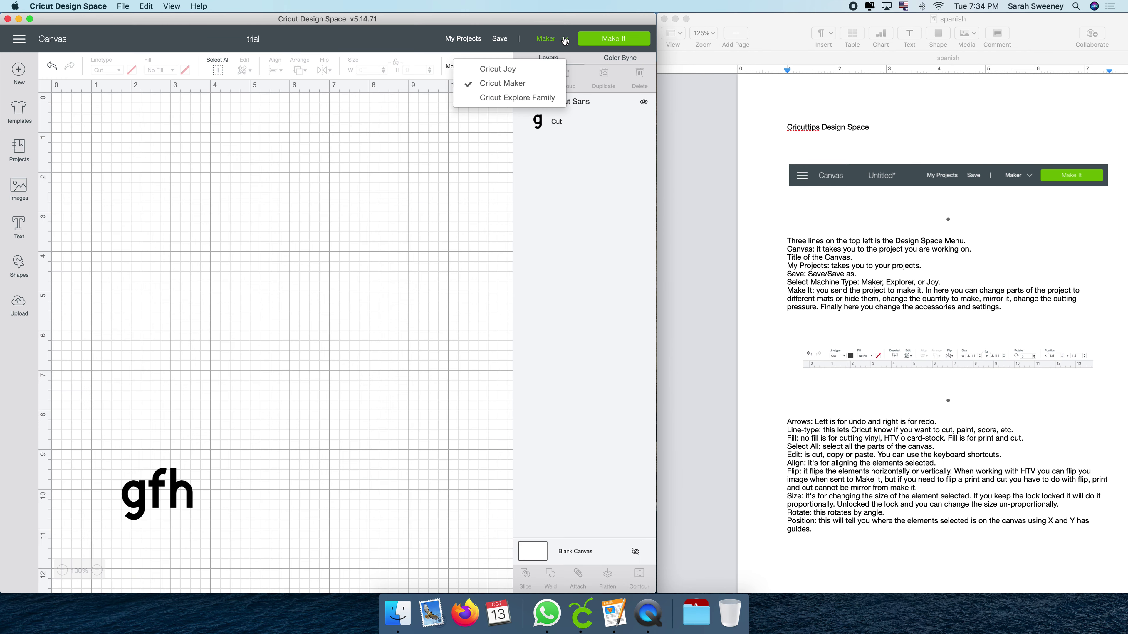
{"action": "left_click", "coordinate": [456, 159]}
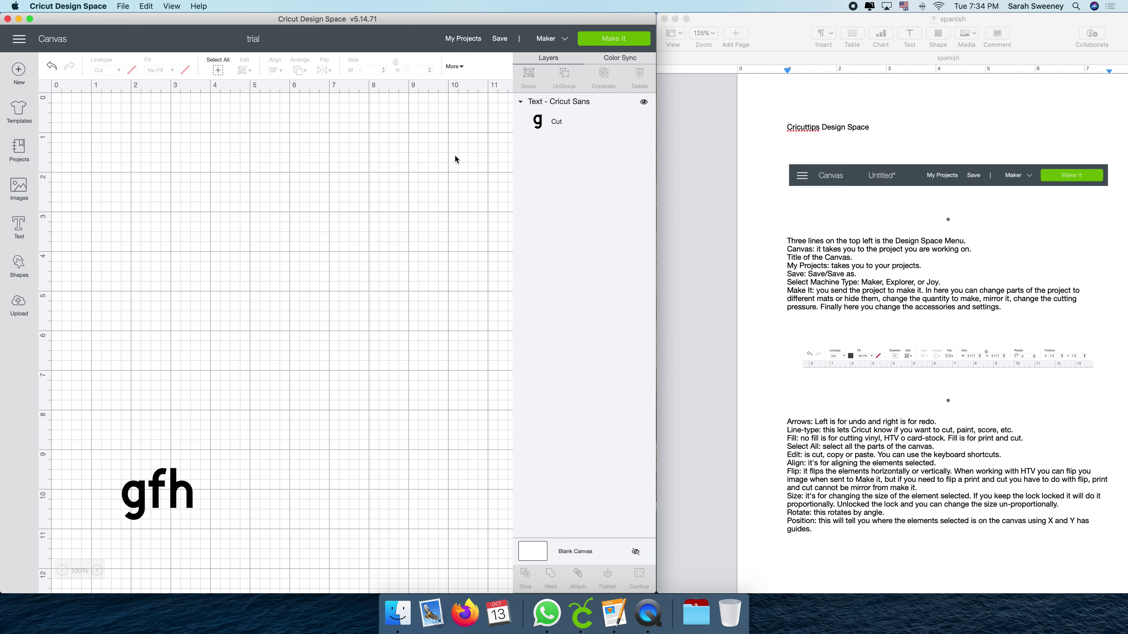
Step: Send the project to mat preparation, apply 6 project copies, and review the available material sizes
{"action": "left_click", "coordinate": [613, 40]}
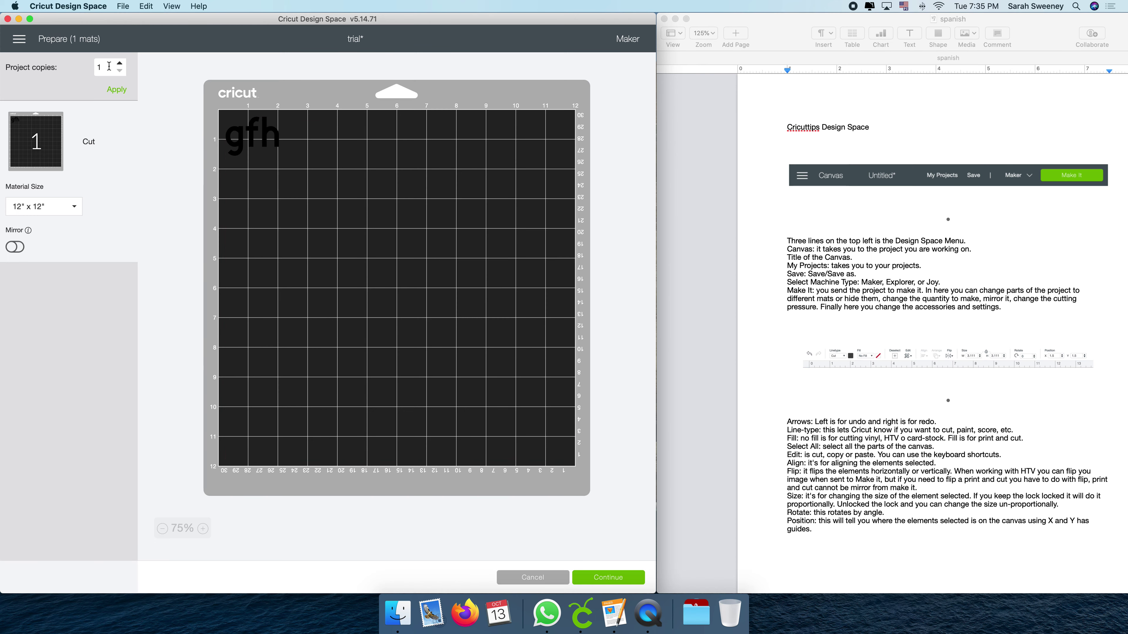
{"action": "left_click", "coordinate": [108, 66]}
{"action": "double_click", "coordinate": [121, 63]}
{"action": "left_click", "coordinate": [120, 90]}
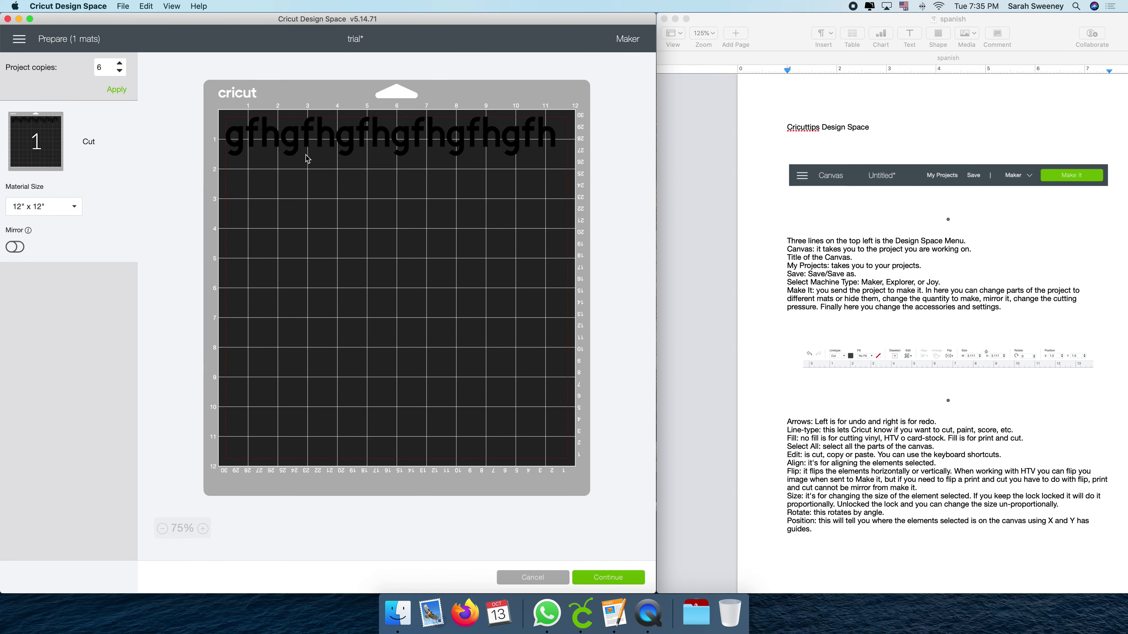
{"action": "left_click", "coordinate": [72, 206]}
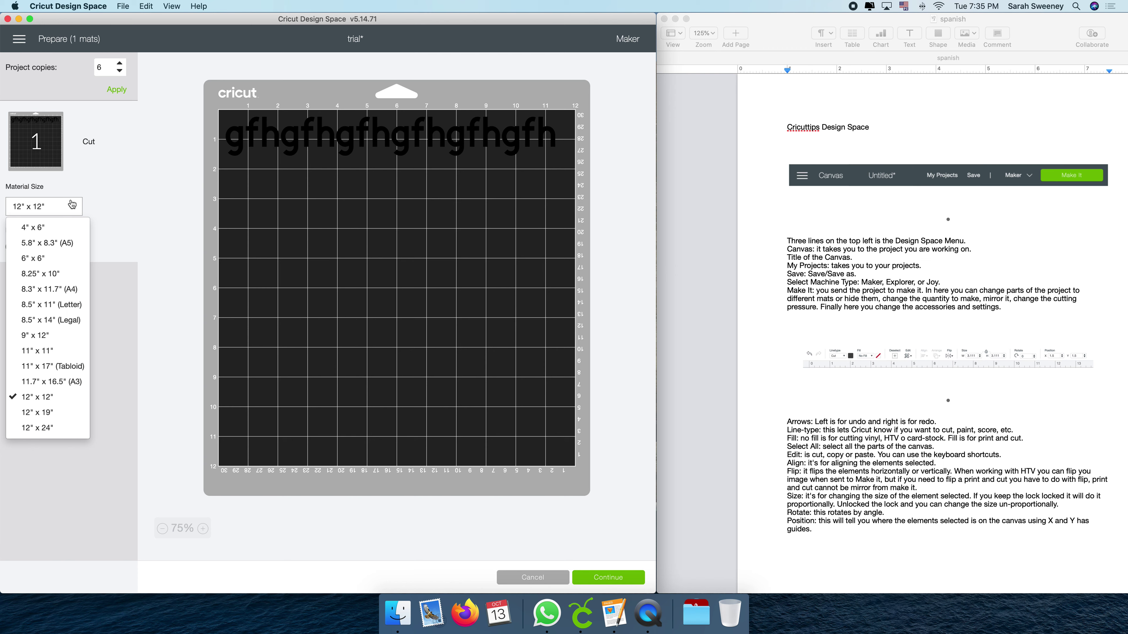
{"action": "left_click", "coordinate": [86, 188]}
Step: Move the second "gfh" copy below the first one on the mat and hide it
{"action": "left_click_drag", "start_coordinate": [297, 135], "coordinate": [242, 174]}
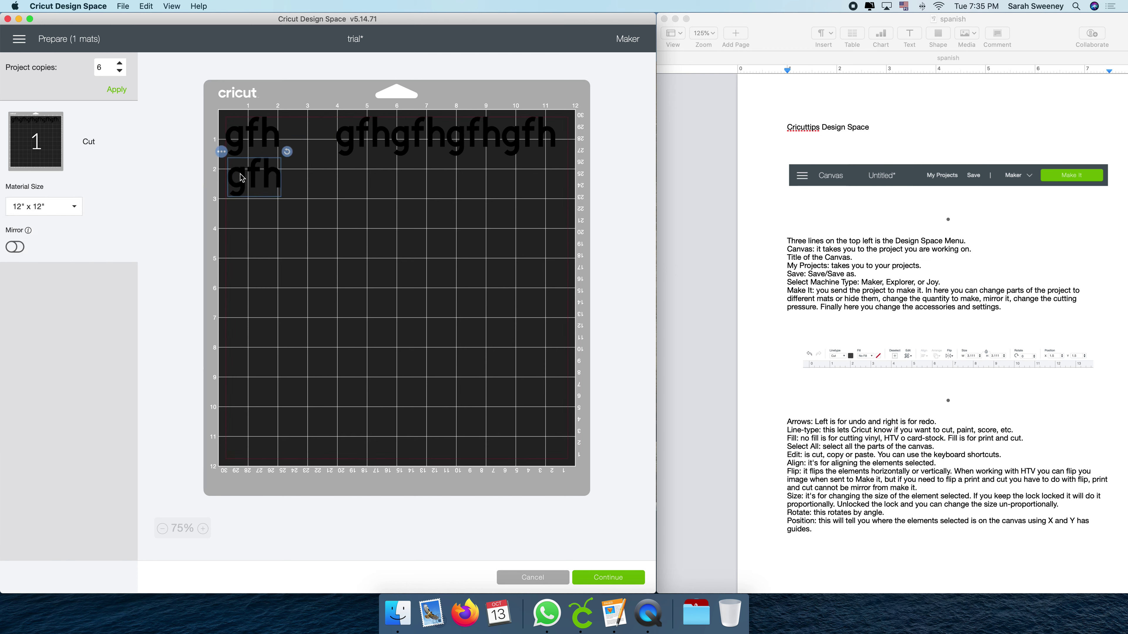
{"action": "left_click", "coordinate": [225, 152]}
{"action": "left_click", "coordinate": [221, 186]}
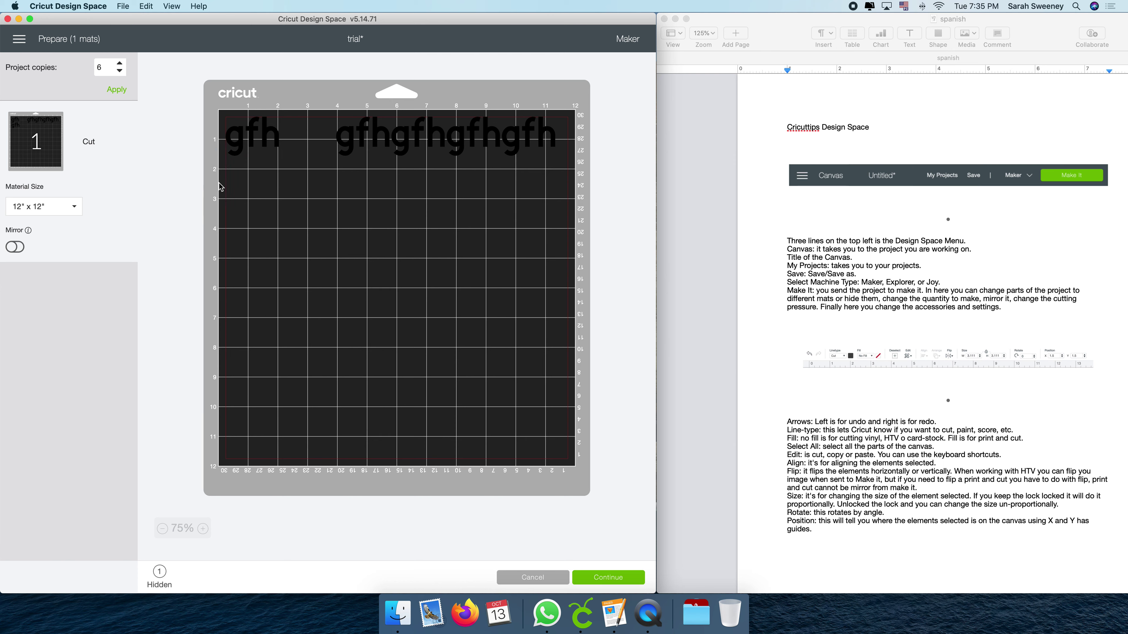
Step: Move the next "gfh" copy after the gap to a new mat with light orange as the material color
{"action": "left_click", "coordinate": [343, 138]}
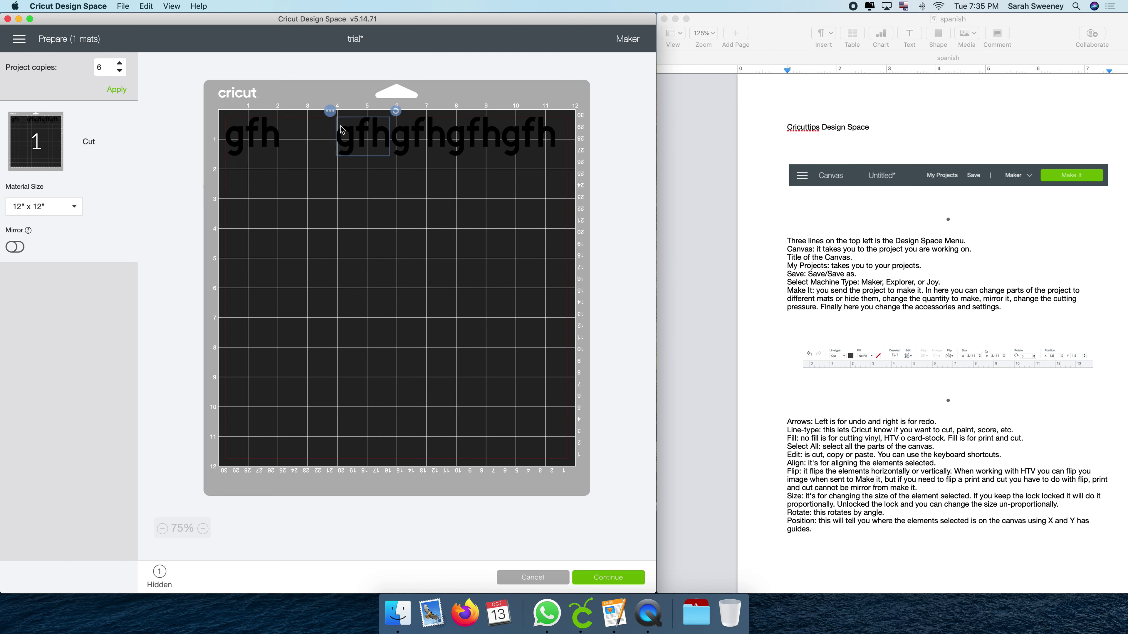
{"action": "left_click", "coordinate": [330, 111]}
{"action": "left_click", "coordinate": [320, 131]}
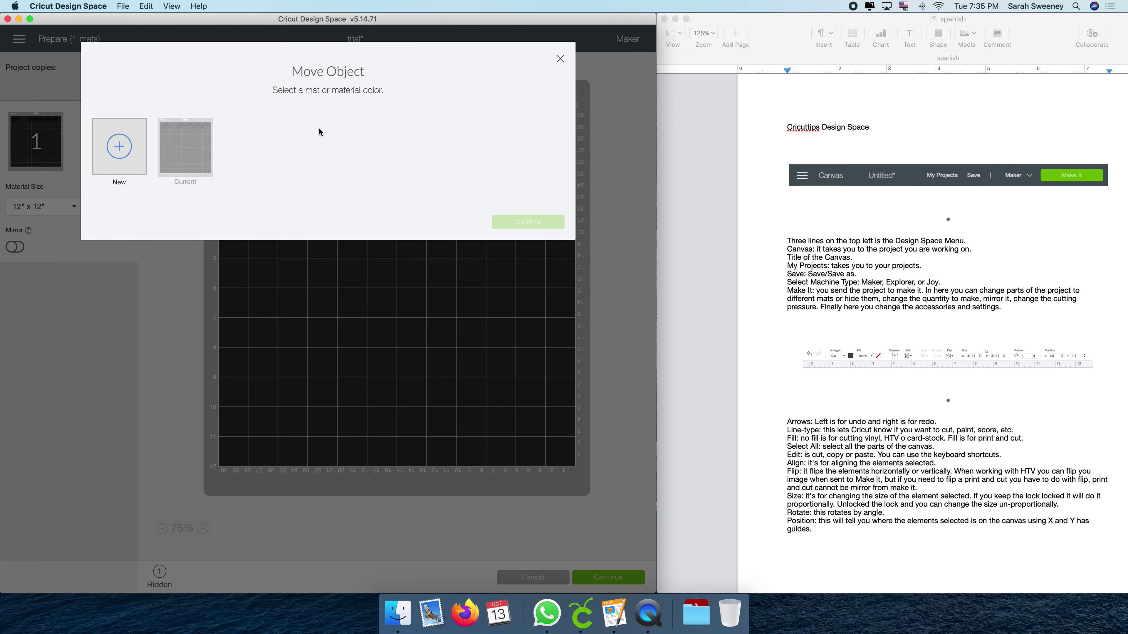
{"action": "left_click", "coordinate": [137, 157]}
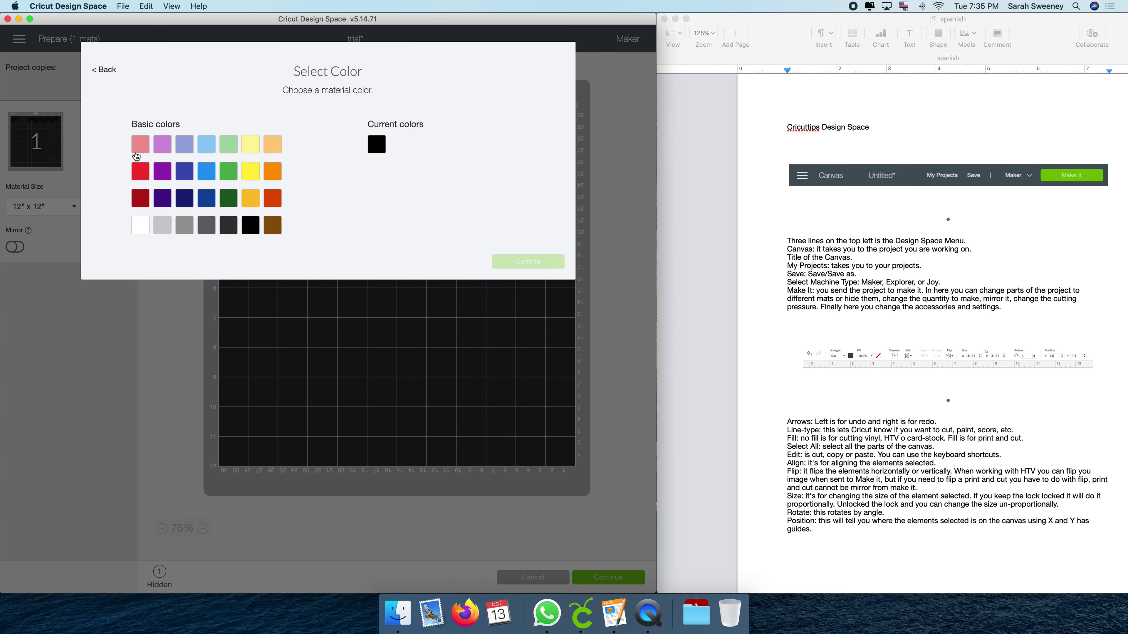
{"action": "left_click", "coordinate": [272, 144]}
{"action": "left_click", "coordinate": [504, 263]}
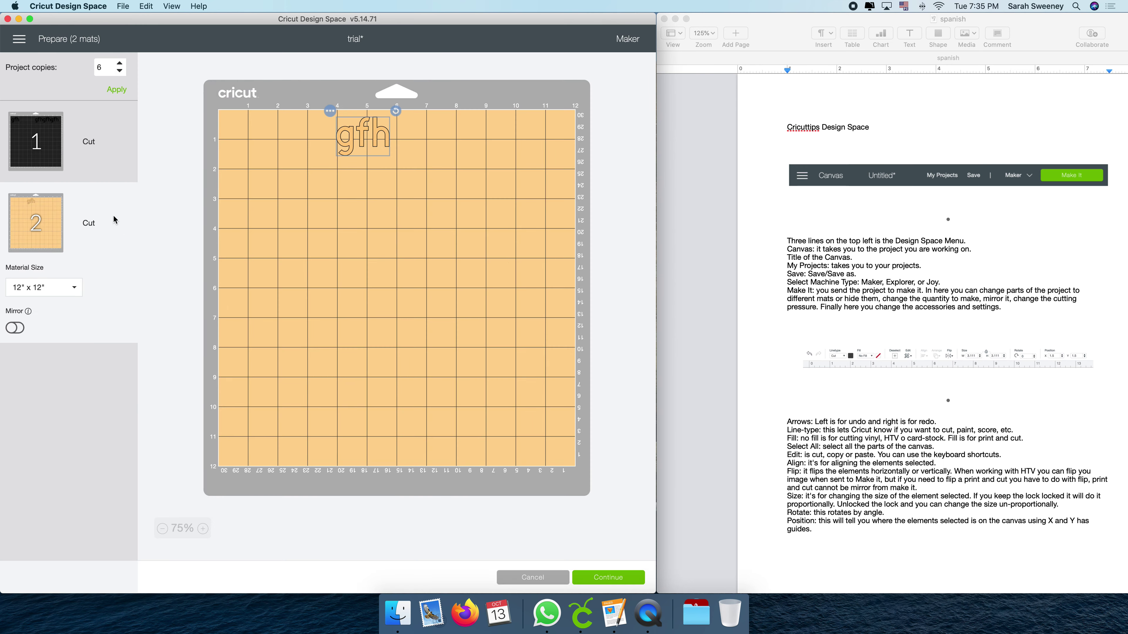
Step: Mirror the orange mat, then rotate its "gfh" text a quarter turn and place it in the mat's upper-left corner
{"action": "left_click", "coordinate": [15, 328]}
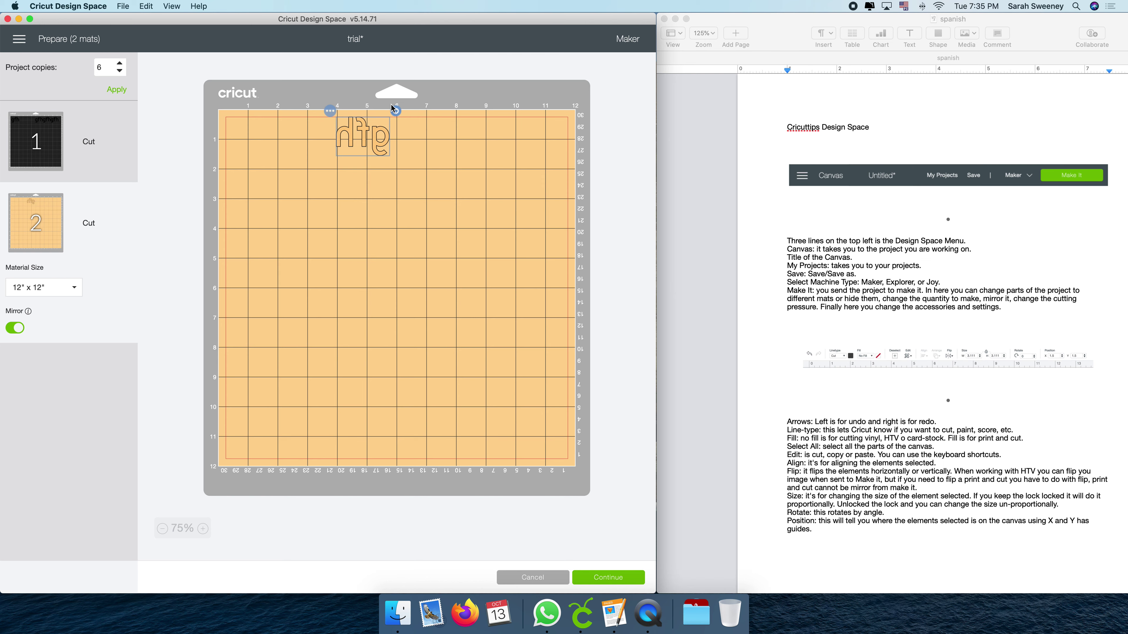
{"action": "left_click_drag", "start_coordinate": [395, 111], "coordinate": [247, 170]}
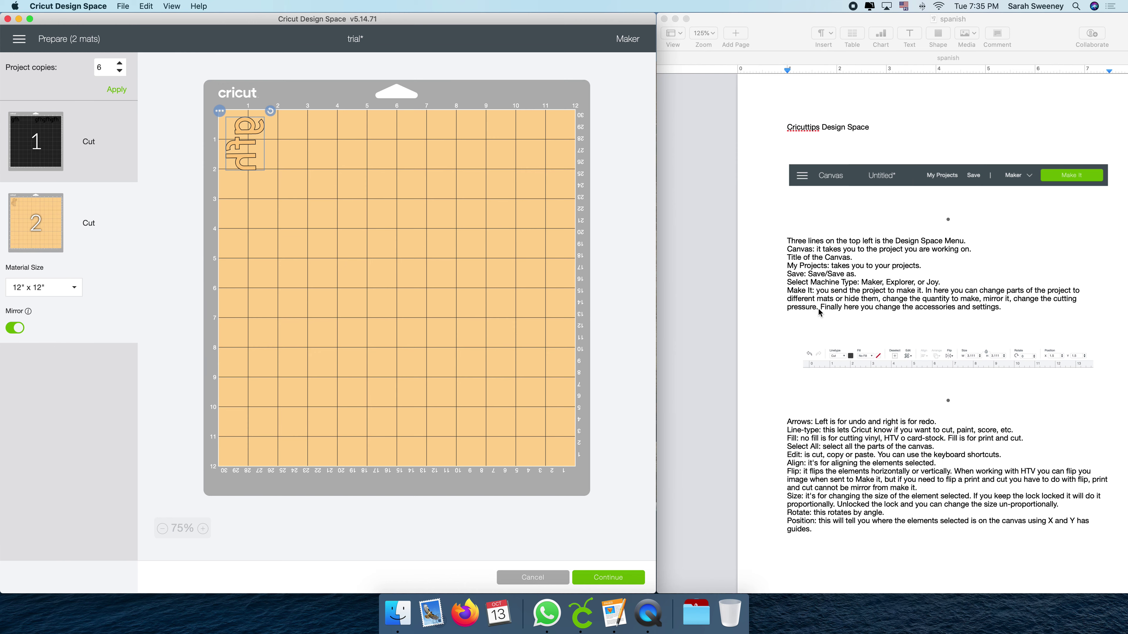
Step: Continue to the cut setup, compare the popular and favorite materials, and set the base material to Printable Sticker Paper (White)
{"action": "left_click", "coordinate": [591, 578]}
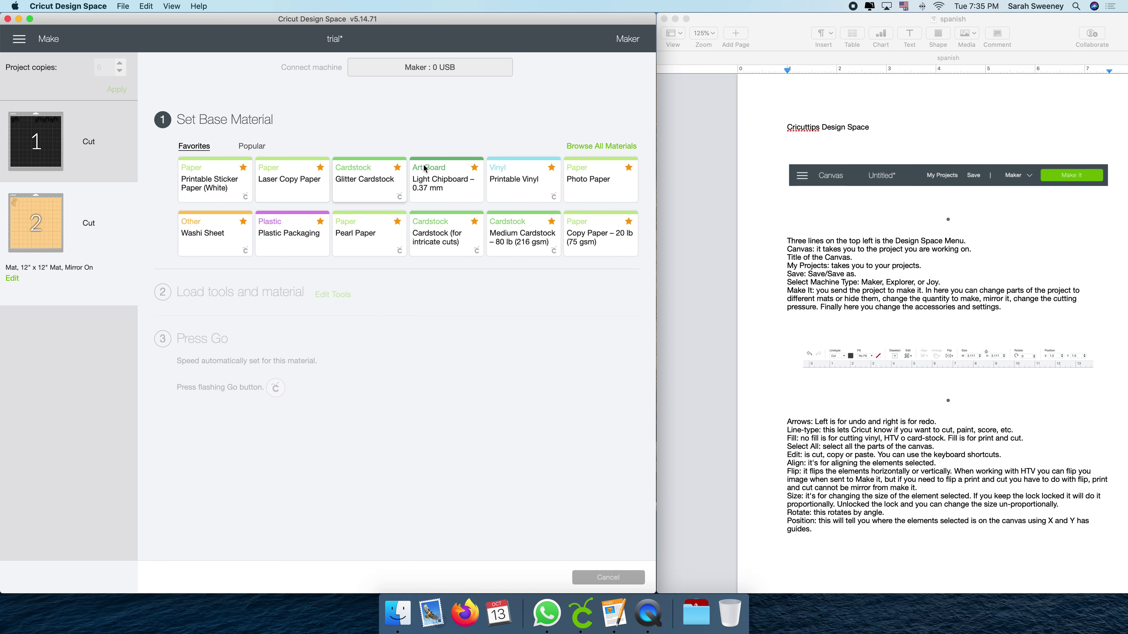
{"action": "left_click", "coordinate": [242, 146]}
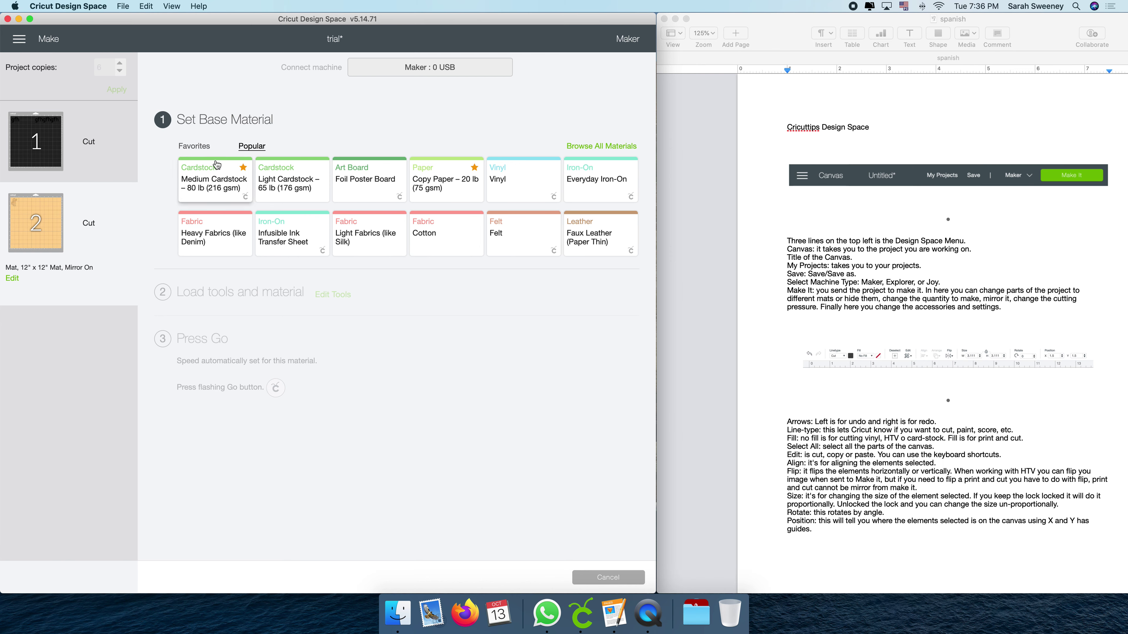
{"action": "left_click", "coordinate": [196, 147]}
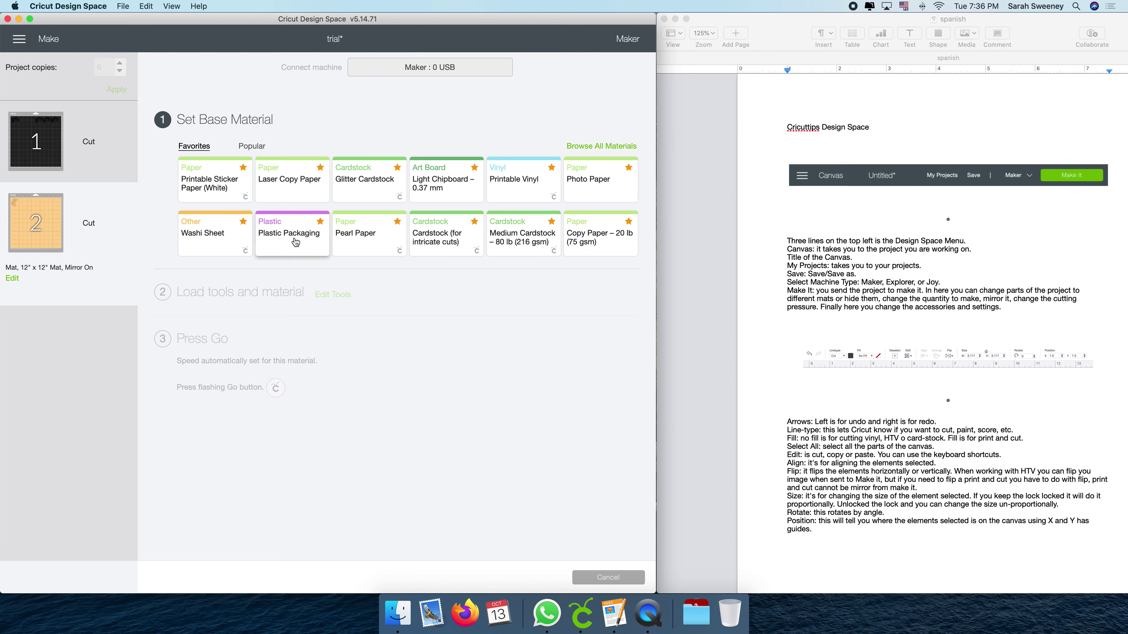
{"action": "left_click", "coordinate": [592, 581]}
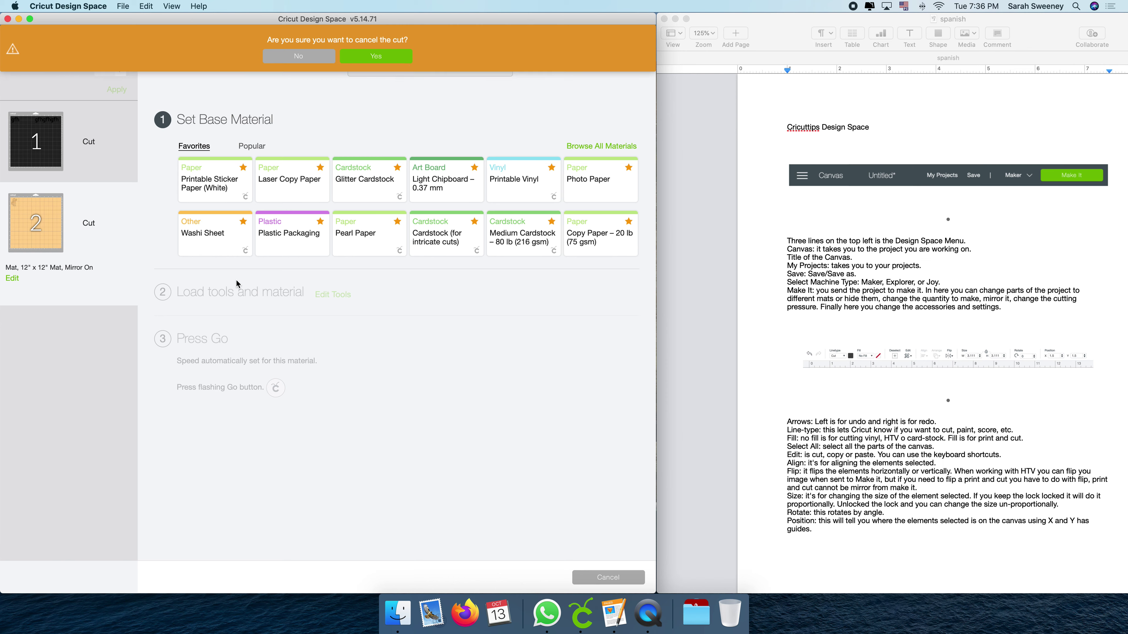
{"action": "left_click", "coordinate": [365, 57]}
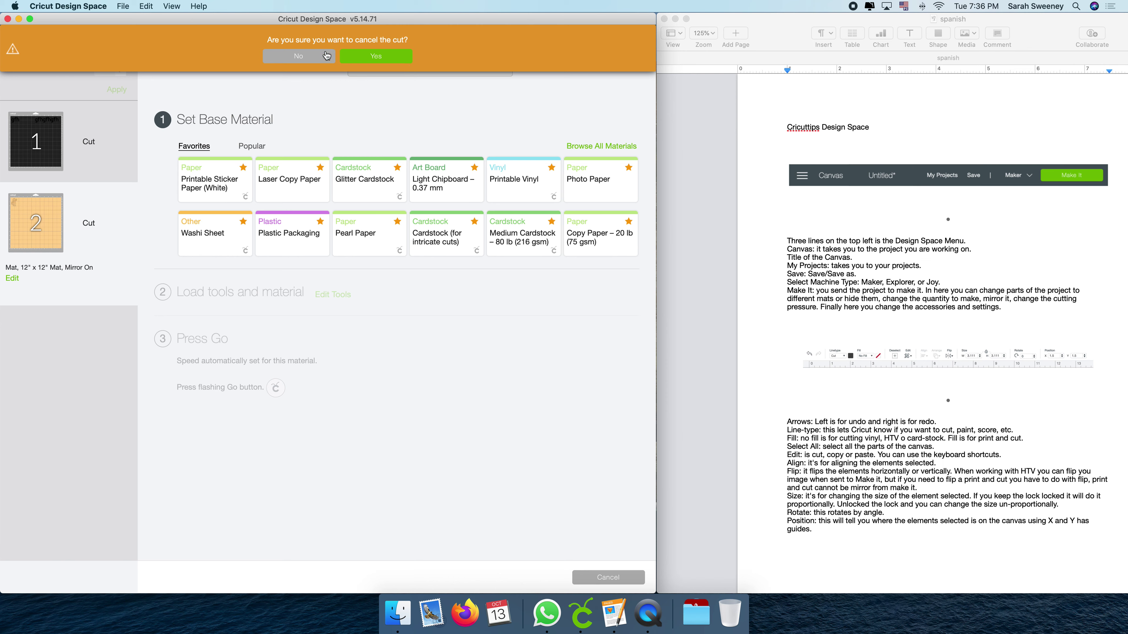
{"action": "left_click", "coordinate": [222, 185]}
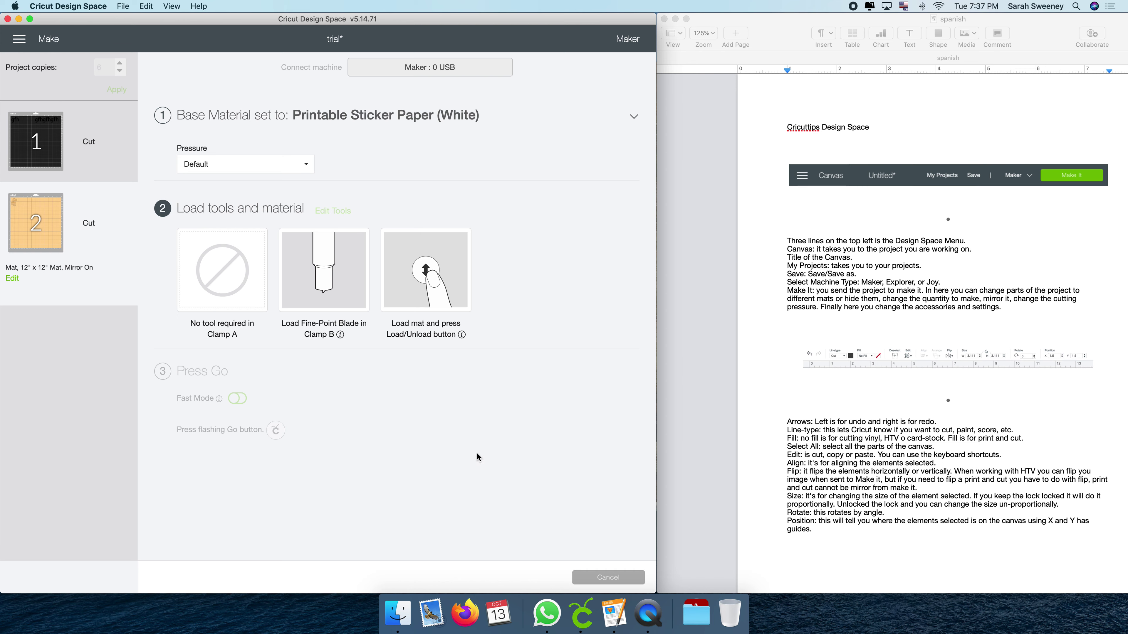
Step: Cancel the cut and leave mat preparation to return to the canvas
{"action": "left_click", "coordinate": [610, 576]}
{"action": "left_click", "coordinate": [380, 57]}
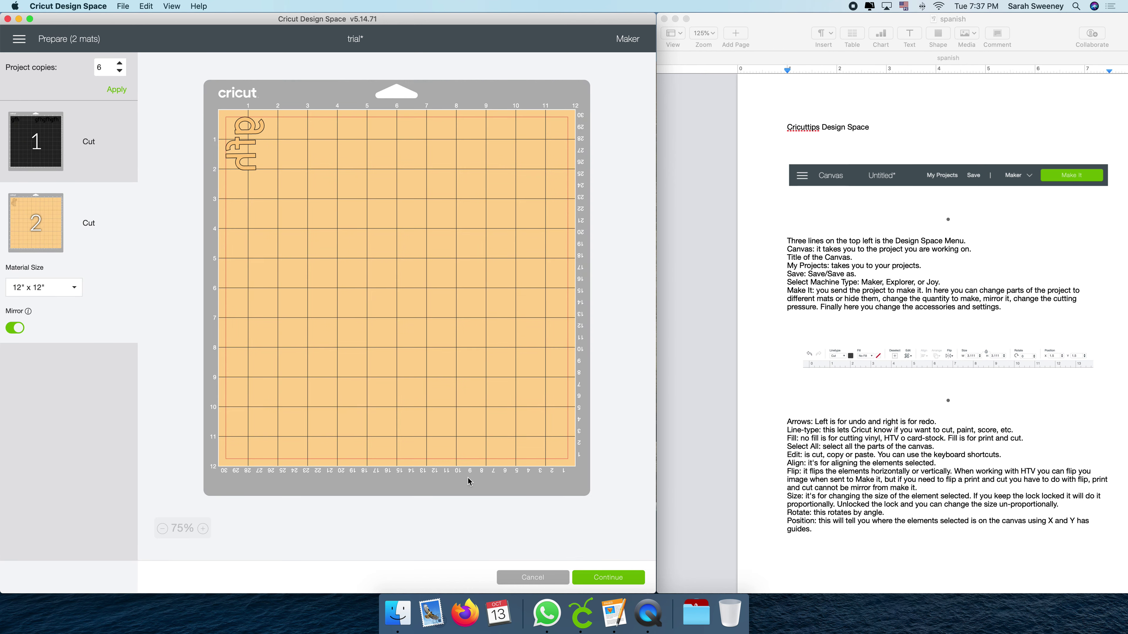
{"action": "left_click", "coordinate": [510, 577]}
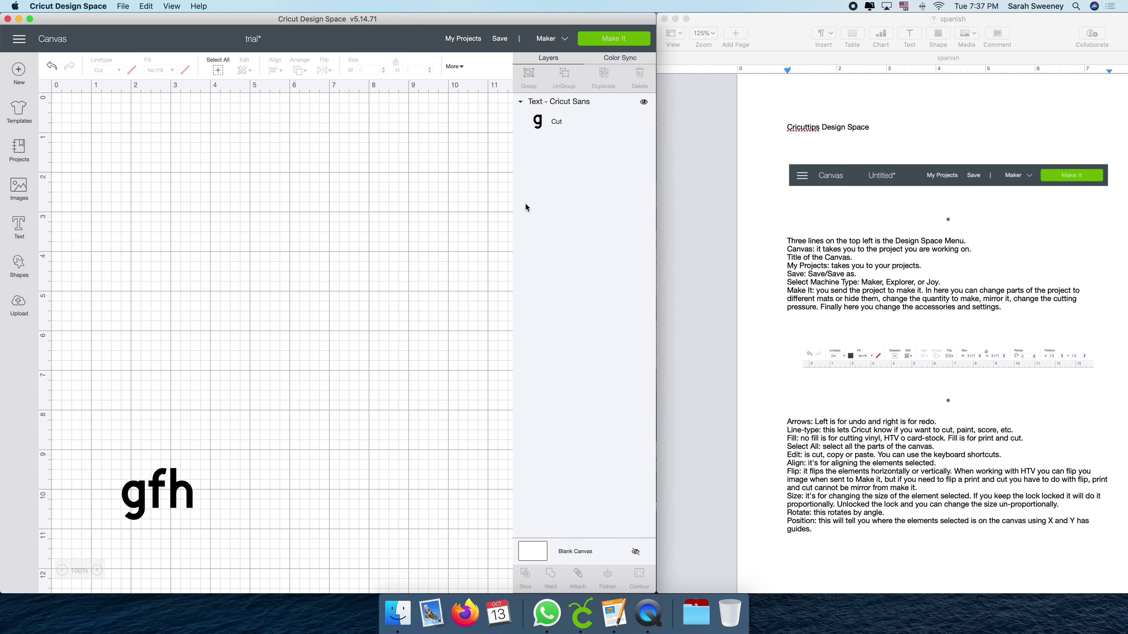